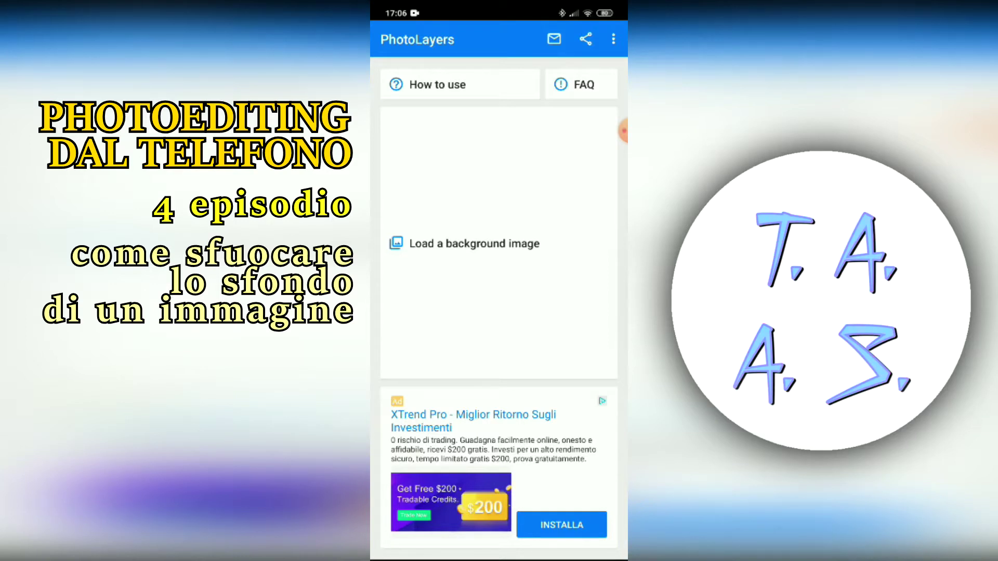
- Choose 'Load a background image' on the PhotoLayers home screen
click(464, 243)
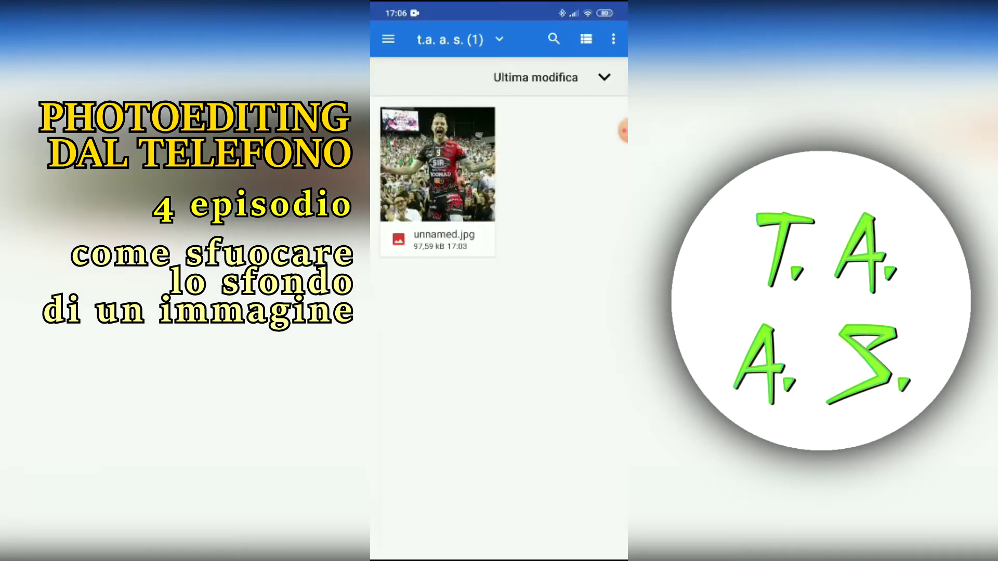
- Pick the stadium photo unnamed.jpg as the background to cut out
click(437, 176)
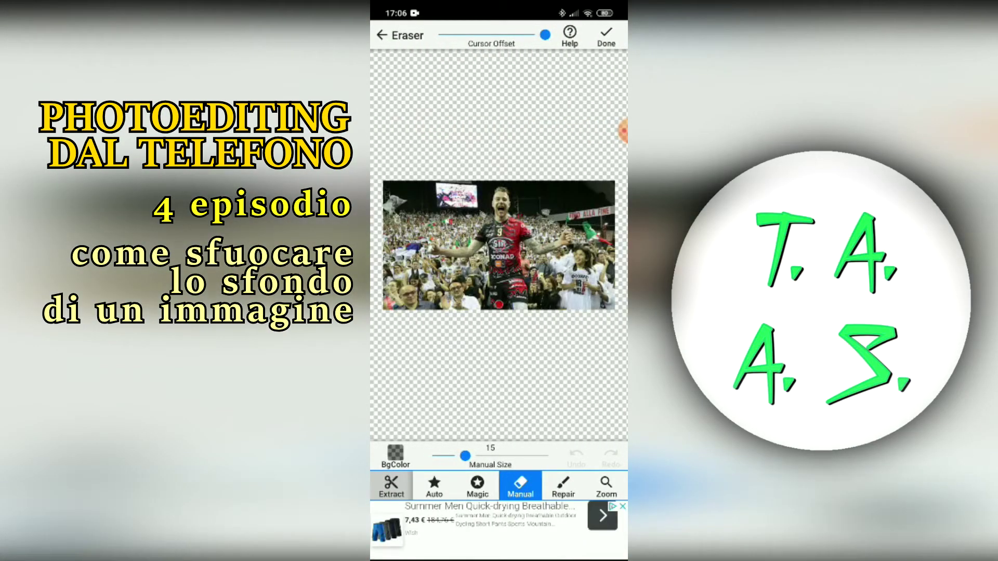
- Set the Manual eraser size to 50 and erase the entire stadium photo
drag(465, 456, 548, 456)
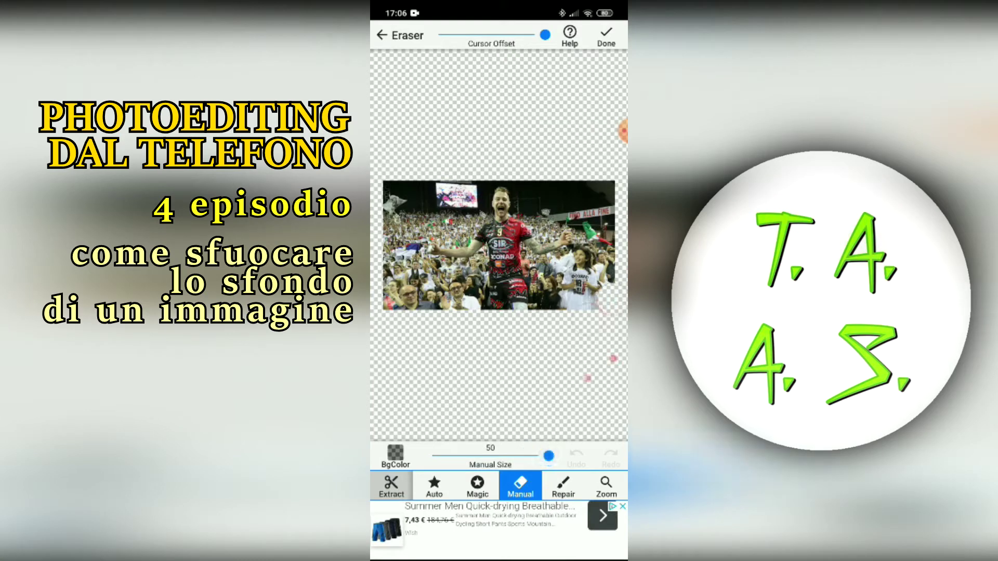
drag(573, 372, 573, 312)
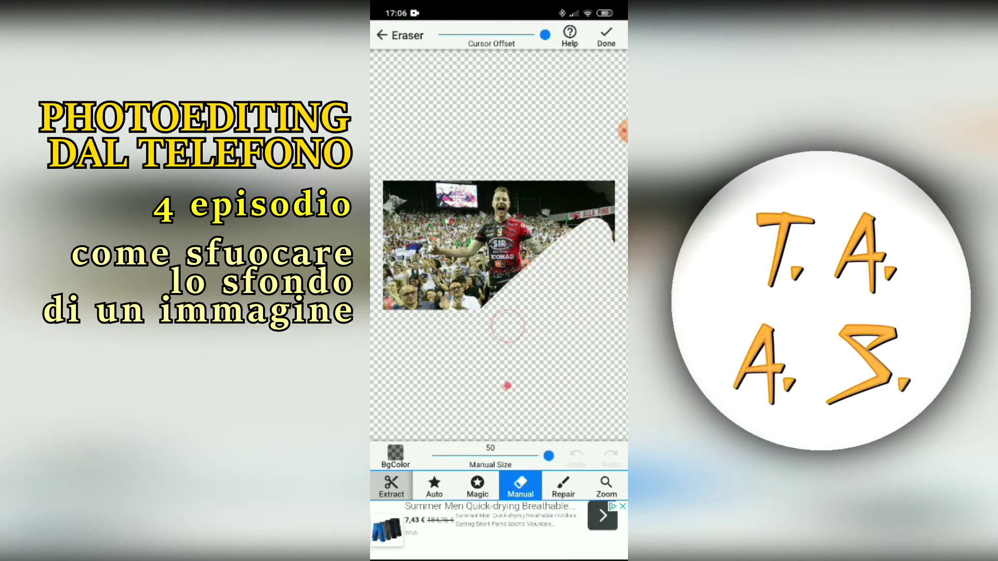
drag(534, 349, 581, 286)
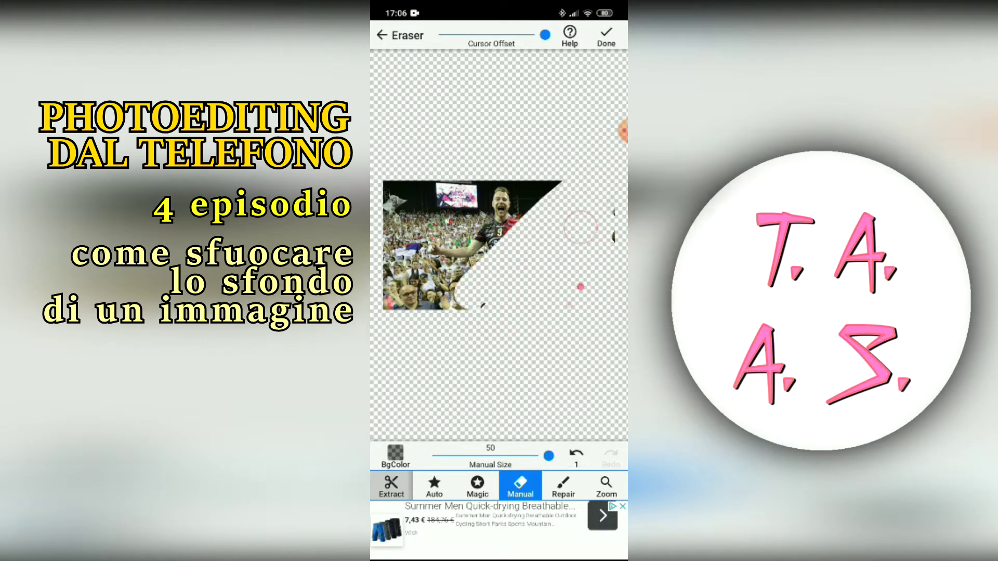
drag(524, 313, 388, 377)
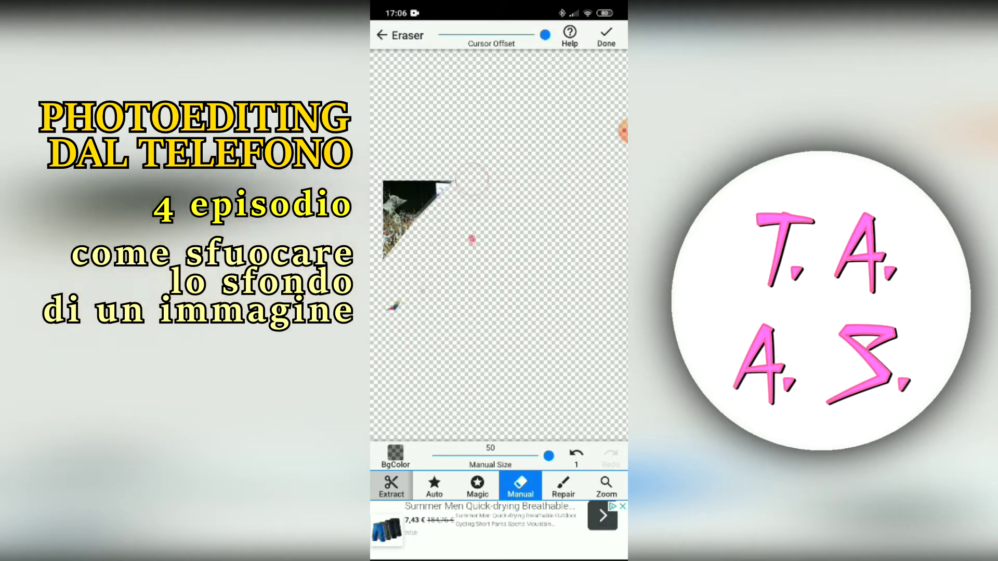
drag(387, 275, 383, 178)
- With Repair, paint the player's arms and legs back in
click(563, 486)
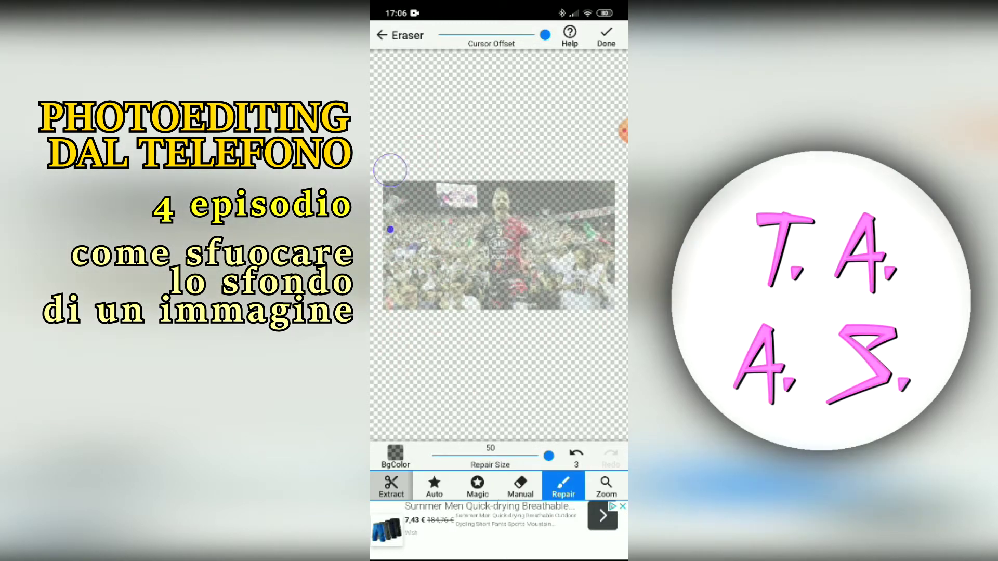
scroll(391, 229, up, 3)
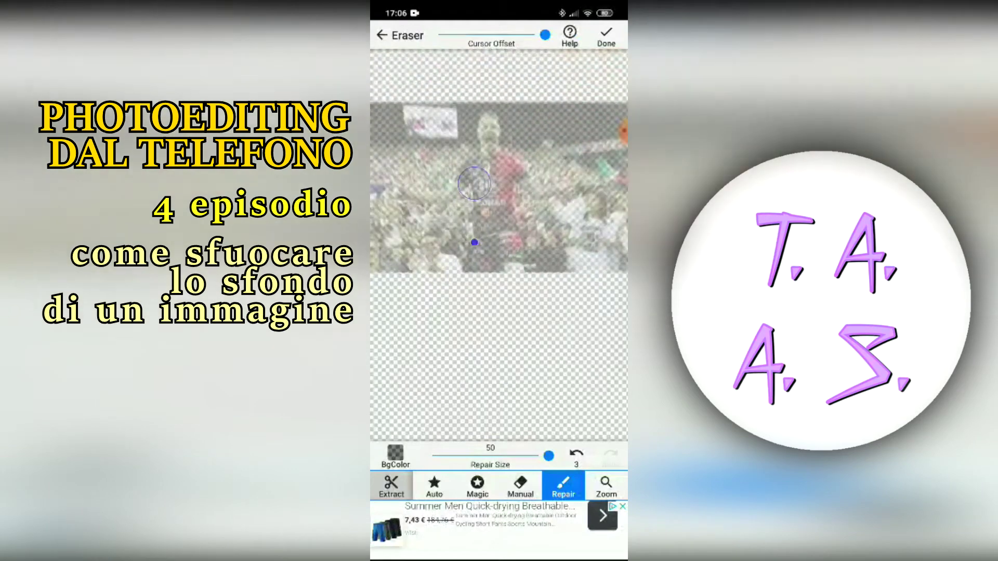
scroll(474, 242, up, 1)
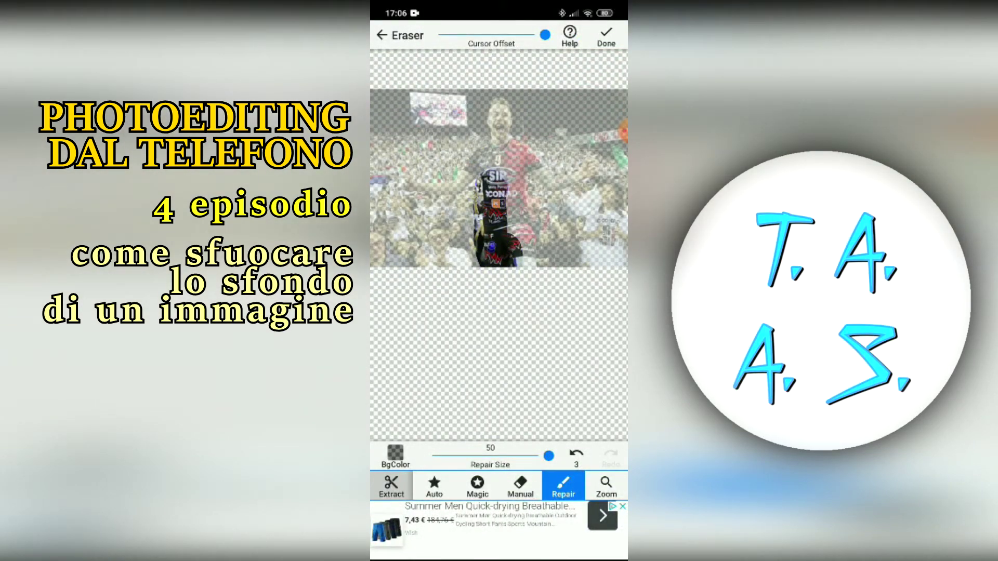
drag(445, 251, 413, 248)
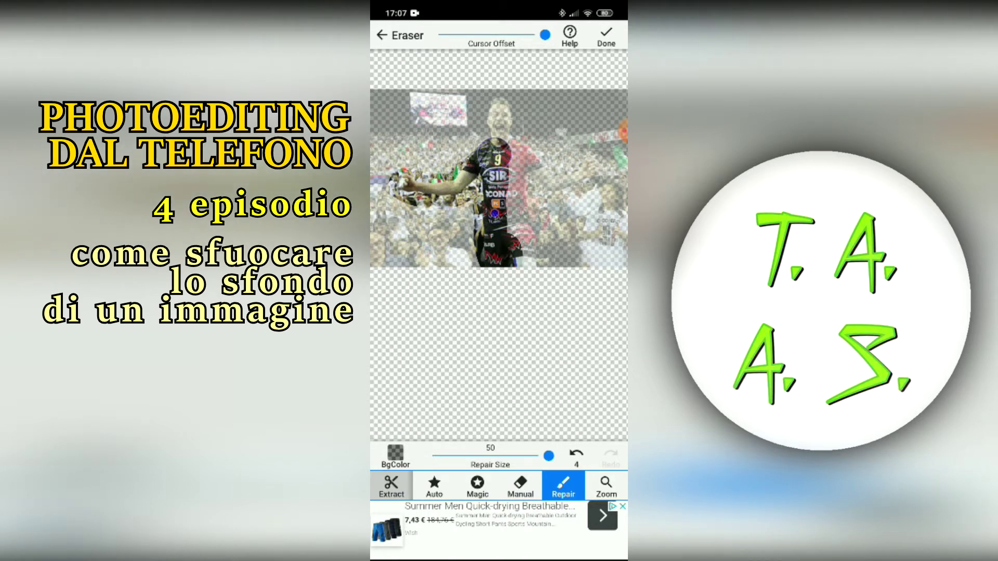
drag(525, 239, 594, 228)
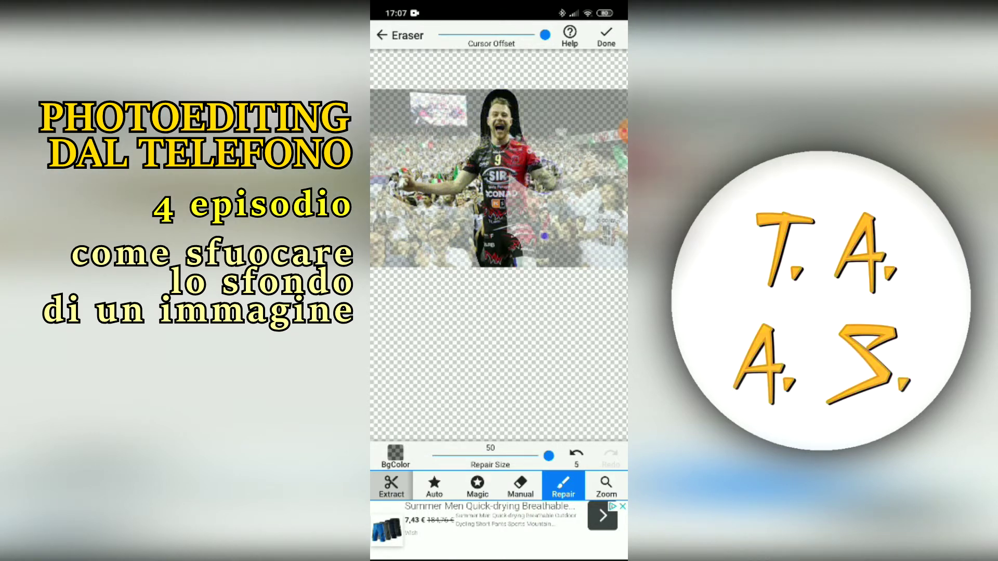
drag(517, 270, 520, 345)
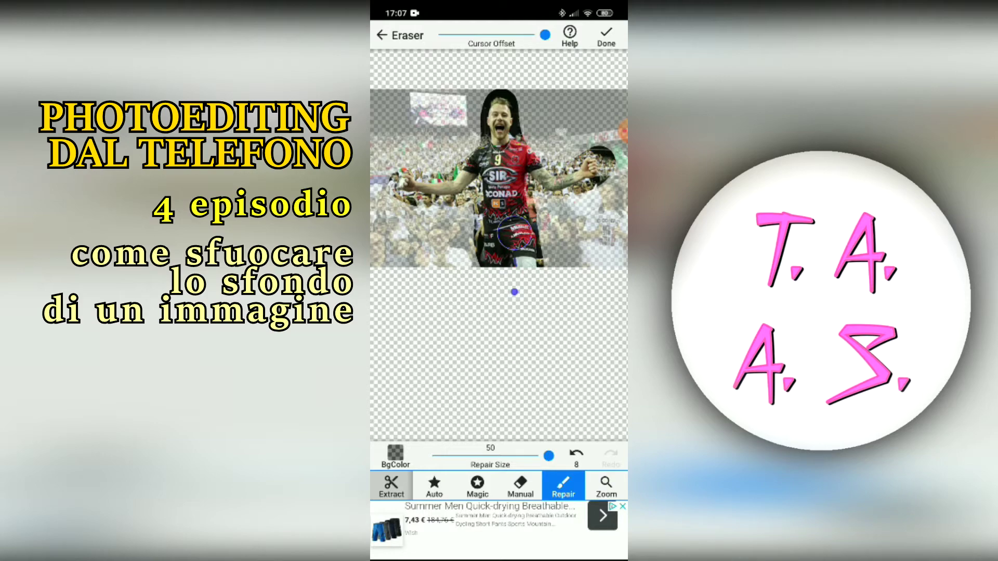
click(520, 486)
click(606, 486)
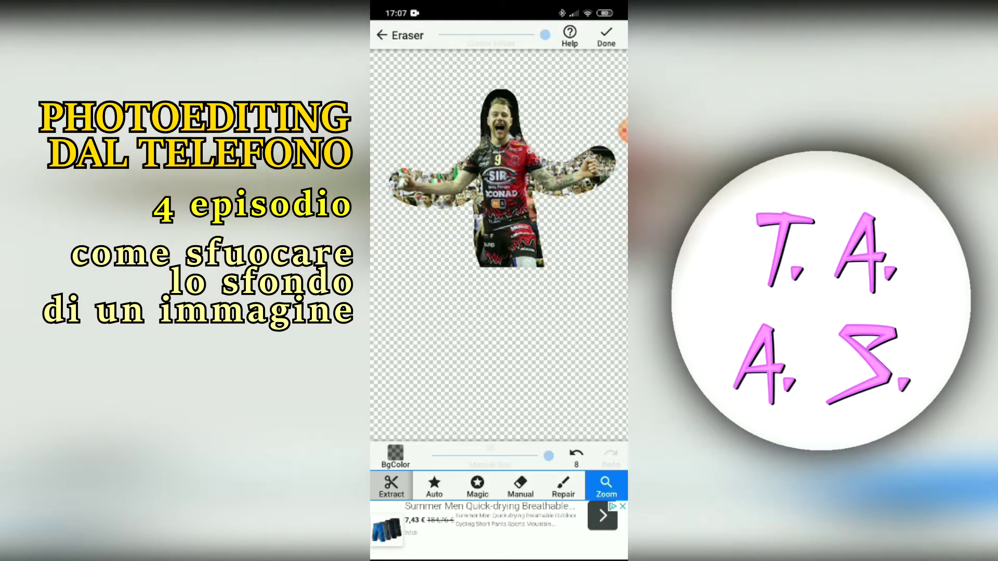
- Zoom in and erase background along the cutout edge, outlining the player's head
scroll(499, 244, up, 2)
scroll(499, 245, up, 2)
scroll(499, 244, up, 2)
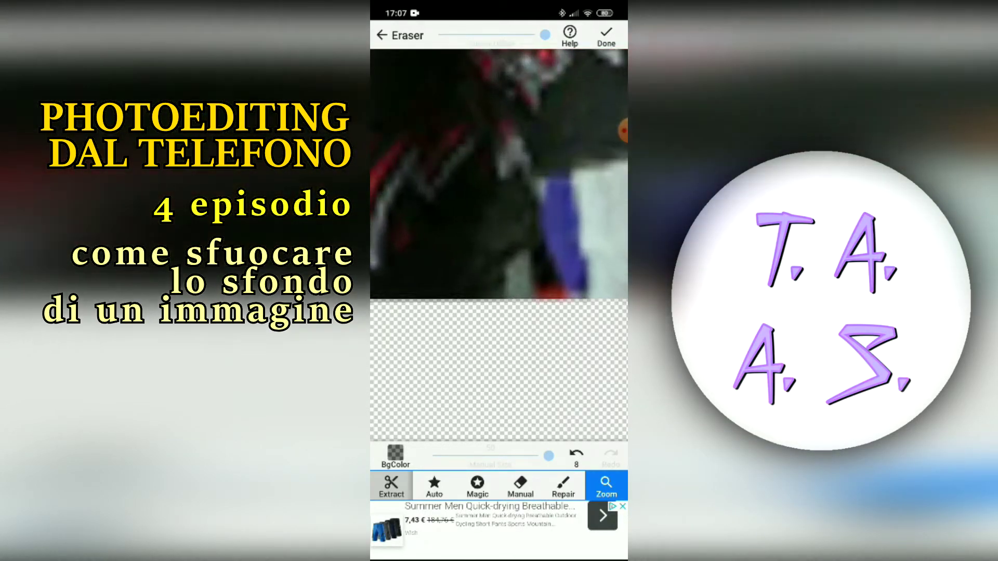
scroll(498, 244, up, 2)
click(520, 486)
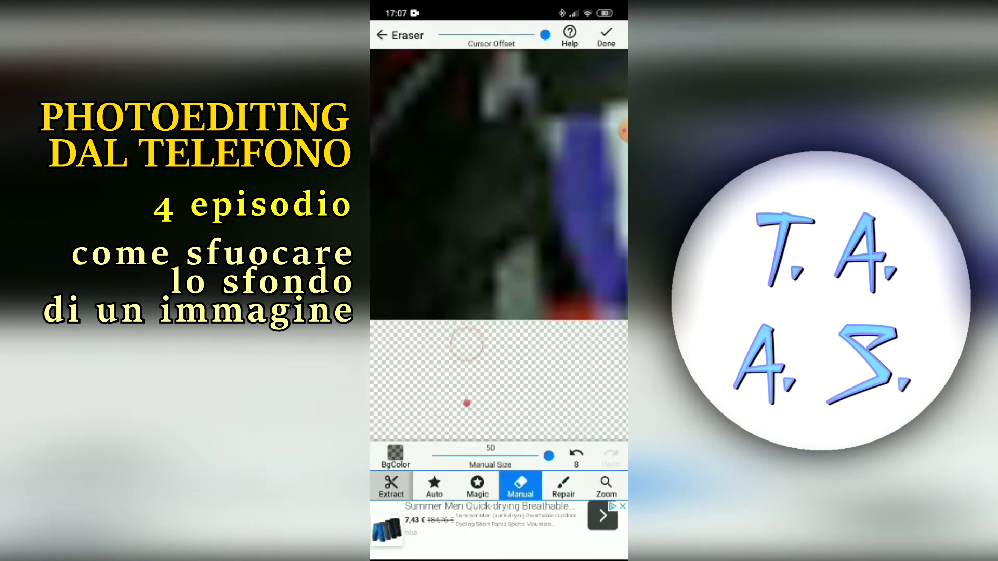
drag(446, 398, 441, 363)
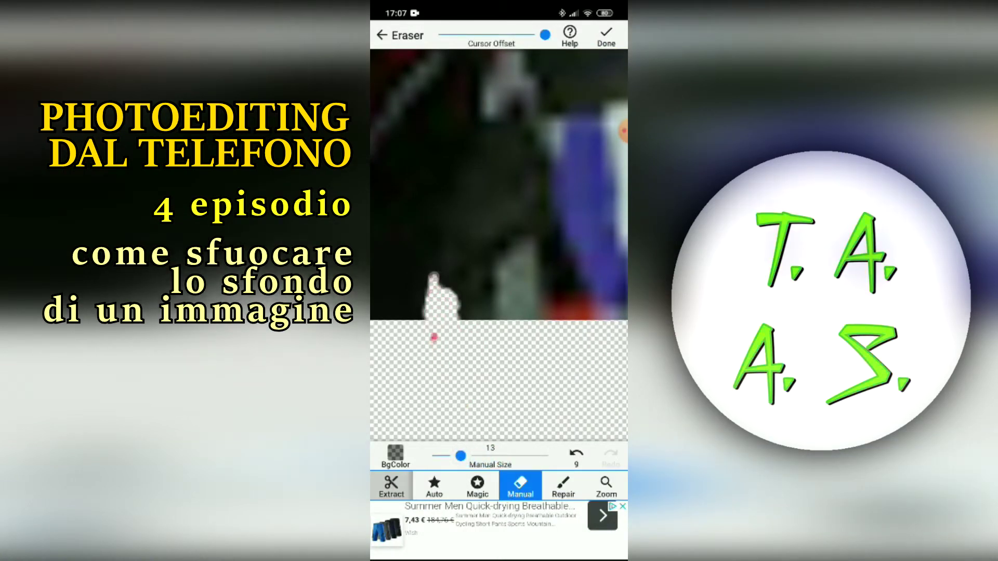
drag(432, 342, 454, 294)
mouse_move(483, 188)
mouse_down()
mouse_move(530, 245)
mouse_move(549, 309)
mouse_up()
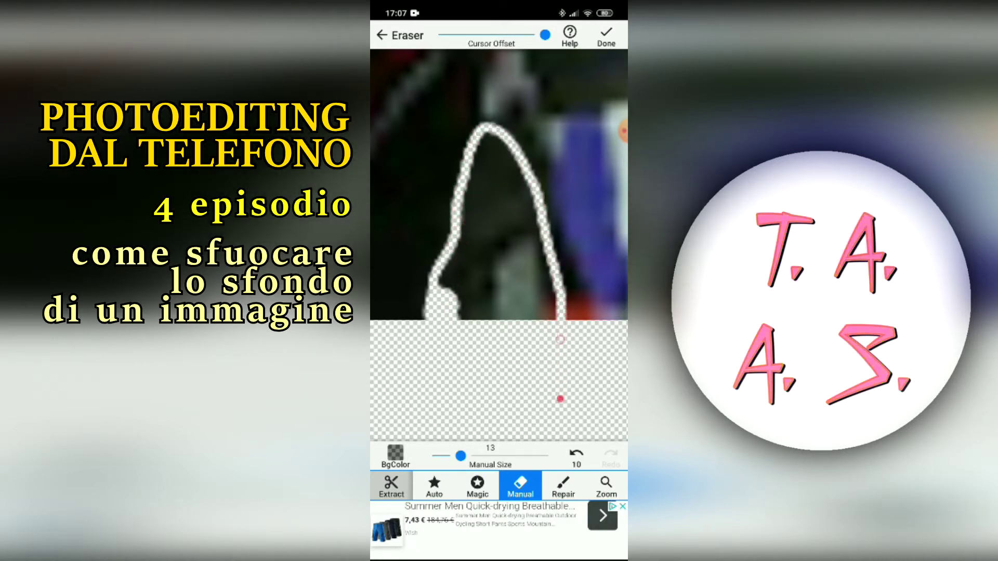
- Enlarge the eraser and clear the background inside the outline beside the head
drag(460, 456, 539, 456)
drag(457, 366, 499, 194)
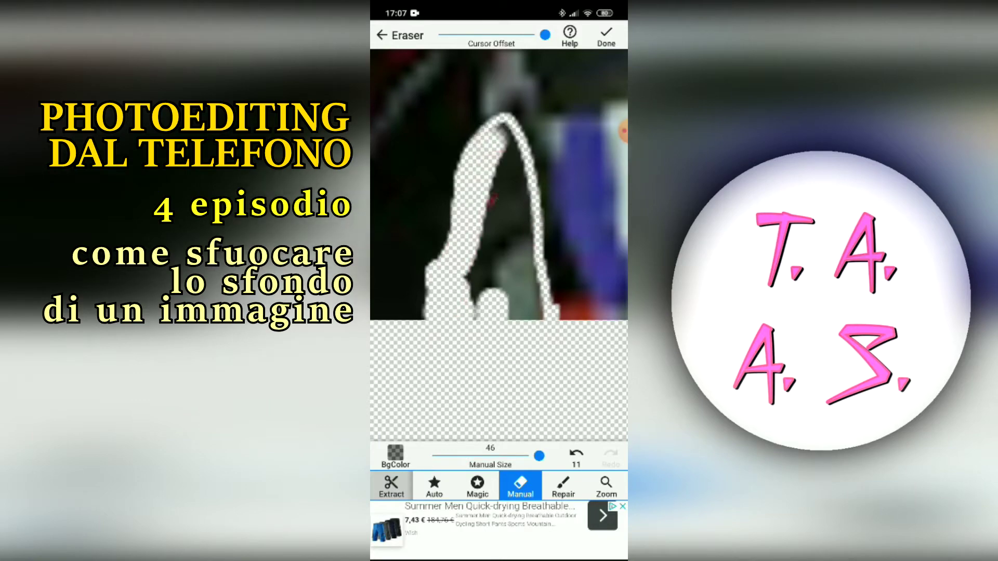
drag(509, 125, 519, 332)
drag(499, 177, 468, 317)
drag(442, 260, 452, 203)
- Erase the large background strips and regions beside the player
click(606, 485)
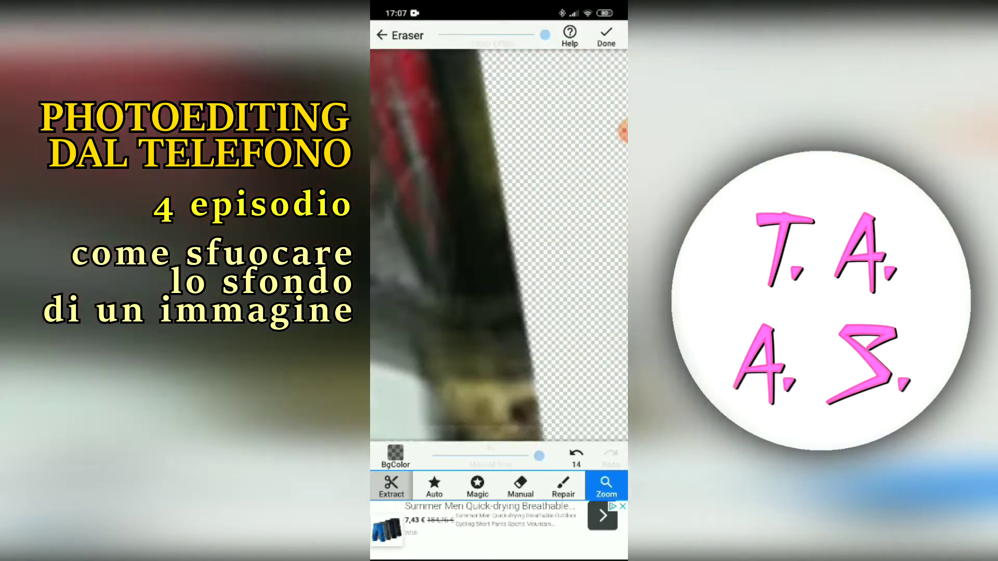
click(520, 485)
drag(449, 379, 449, 239)
drag(450, 297, 451, 96)
drag(463, 136, 457, 63)
drag(583, 238, 519, 363)
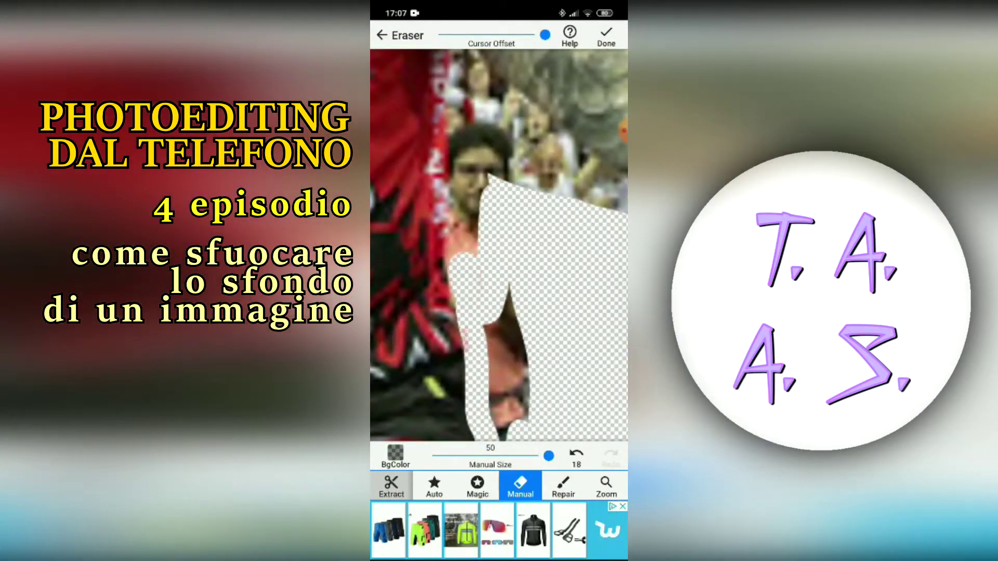
drag(460, 312, 453, 182)
drag(453, 250, 458, 52)
- Erase more edge background and use Repair to restore over-erased parts of the player
click(606, 486)
click(520, 485)
drag(499, 405, 467, 197)
click(563, 486)
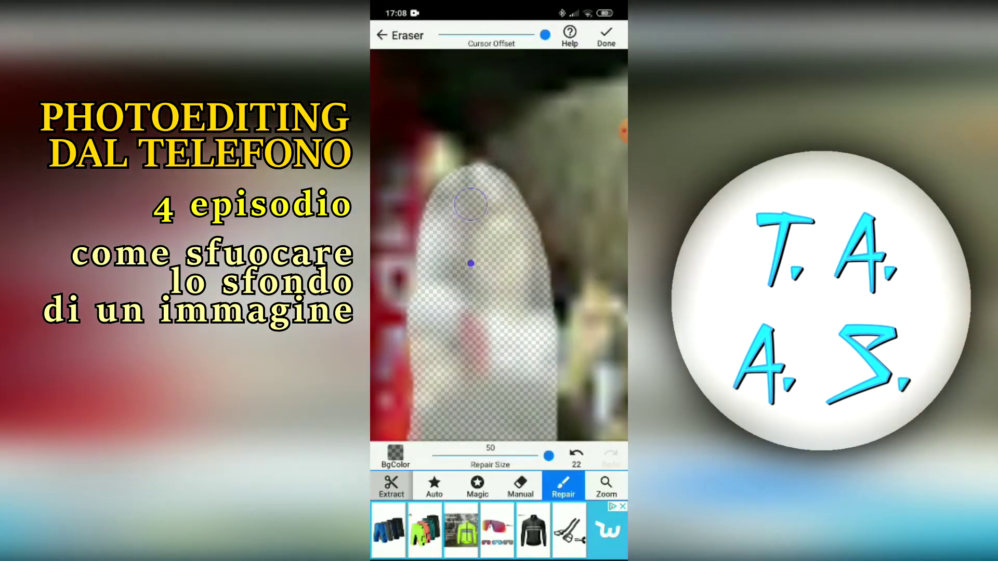
drag(470, 263, 509, 241)
click(520, 486)
click(563, 486)
mouse_move(491, 343)
mouse_down()
mouse_move(476, 275)
mouse_move(452, 239)
mouse_up()
click(520, 486)
- Erase crowd remnants along the player's arm and wrist, then set brush size 19
drag(566, 332, 552, 369)
drag(447, 291, 498, 374)
click(606, 486)
click(520, 486)
mouse_move(520, 337)
mouse_down()
mouse_move(566, 332)
mouse_move(395, 322)
mouse_up()
click(606, 486)
click(520, 486)
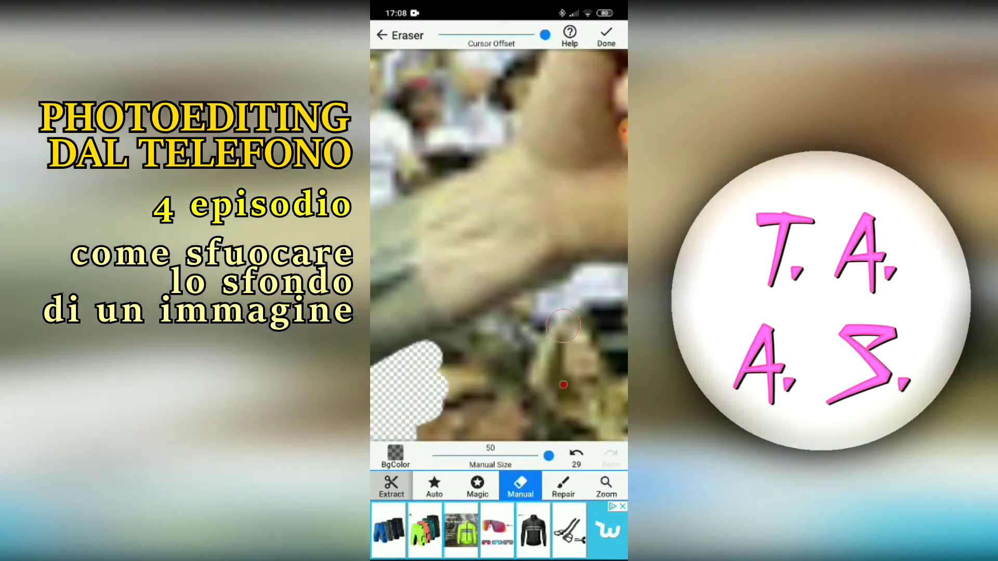
mouse_move(405, 358)
mouse_down()
mouse_move(499, 333)
mouse_move(613, 270)
mouse_up()
drag(572, 327, 457, 374)
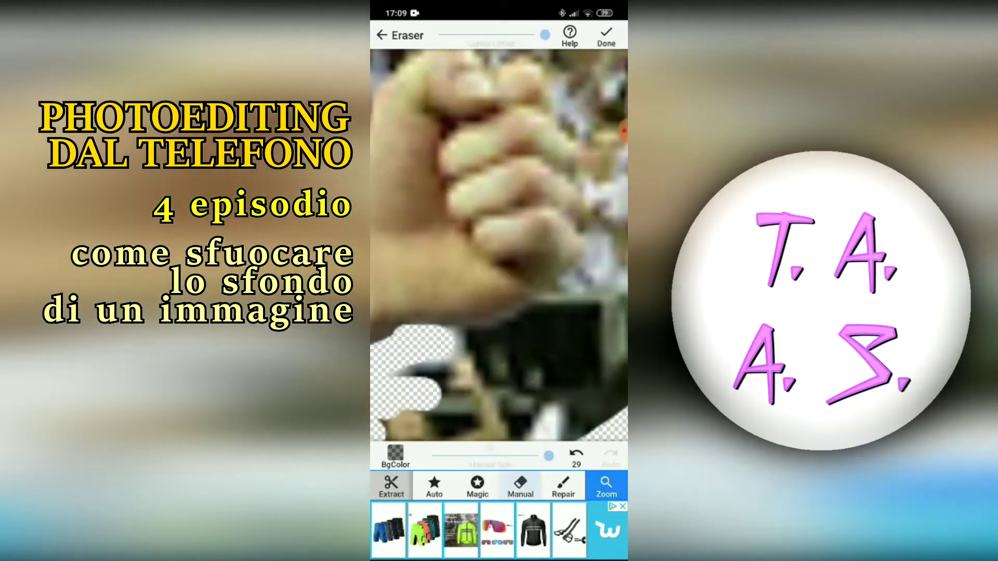
mouse_move(405, 345)
mouse_down()
mouse_move(572, 337)
mouse_move(593, 265)
mouse_up()
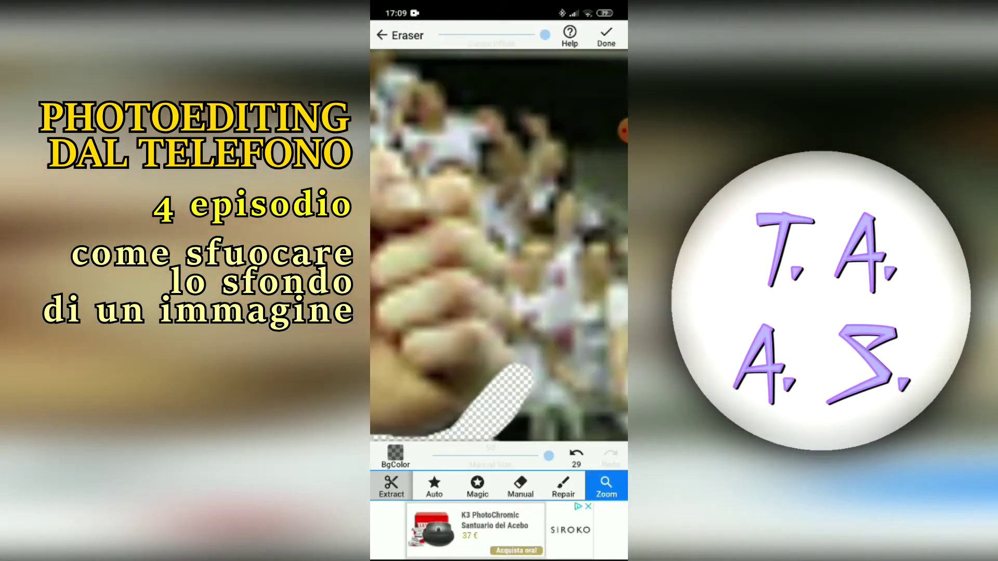
drag(548, 455, 475, 455)
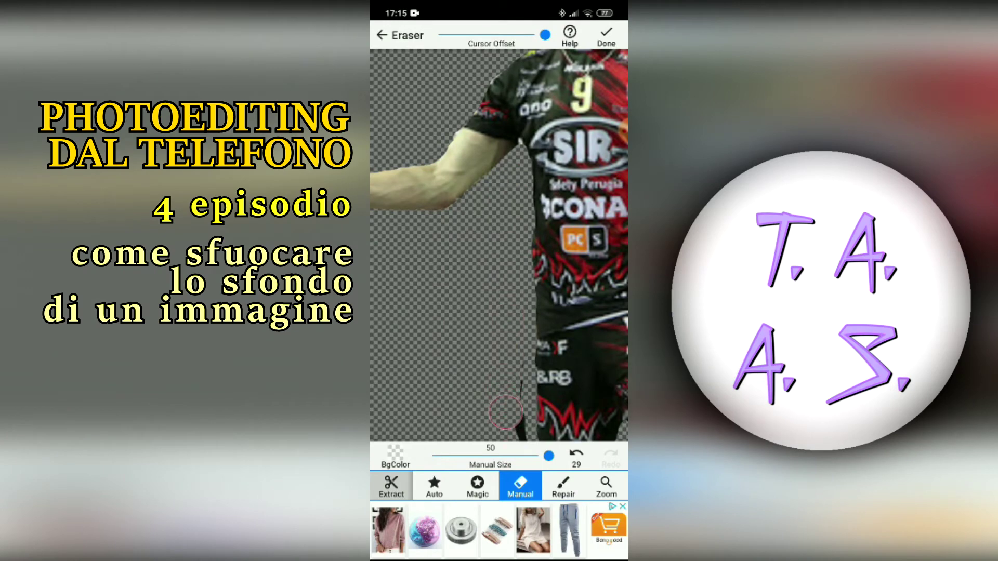
- Erase the stray fragment beside the shorts, view the whole cutout, and finish erasing
mouse_move(571, 312)
mouse_down()
mouse_move(535, 184)
mouse_move(540, 148)
mouse_up()
mouse_move(460, 338)
mouse_down()
mouse_move(477, 341)
mouse_move(482, 330)
mouse_up()
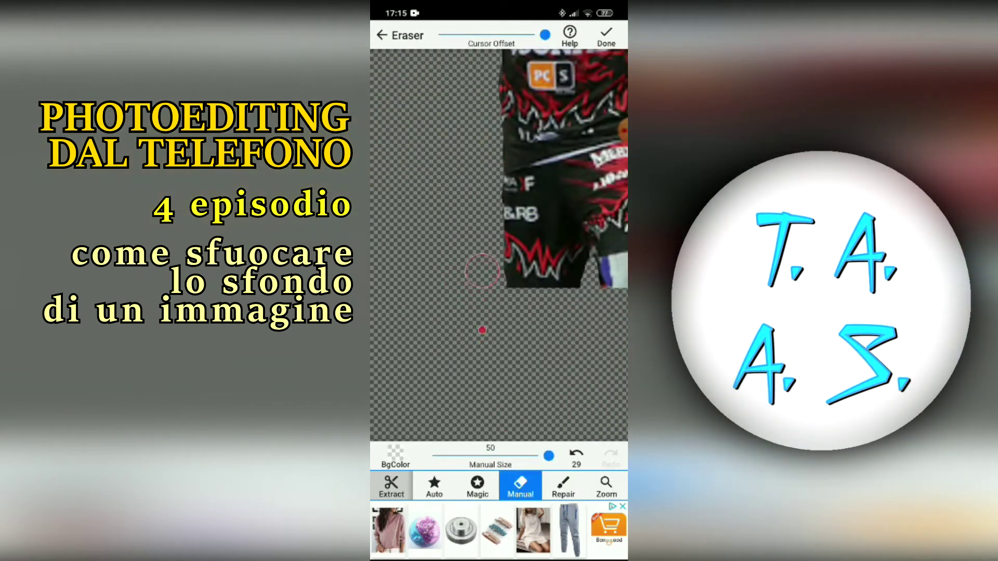
scroll(499, 245, down, 5)
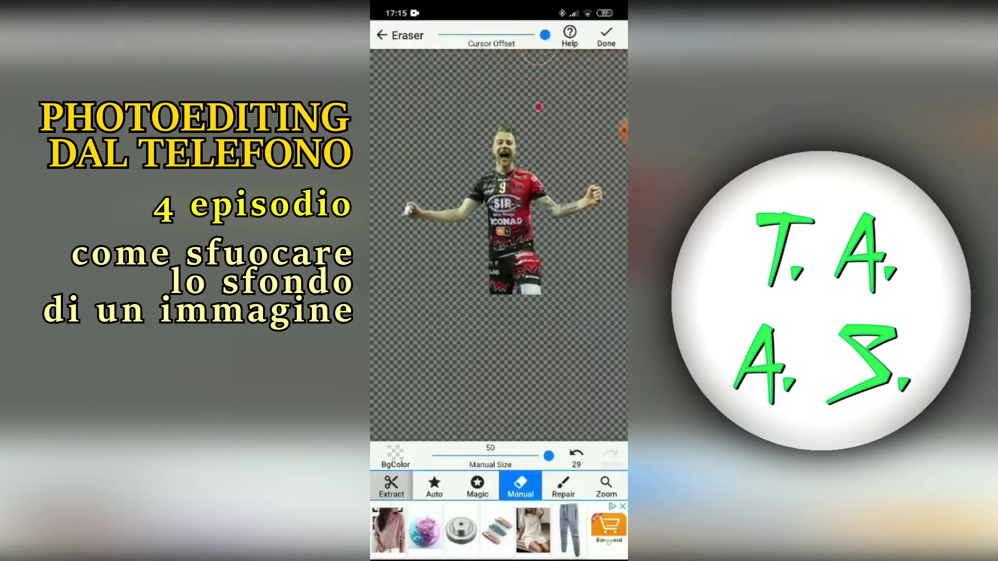
click(605, 486)
drag(501, 218, 486, 278)
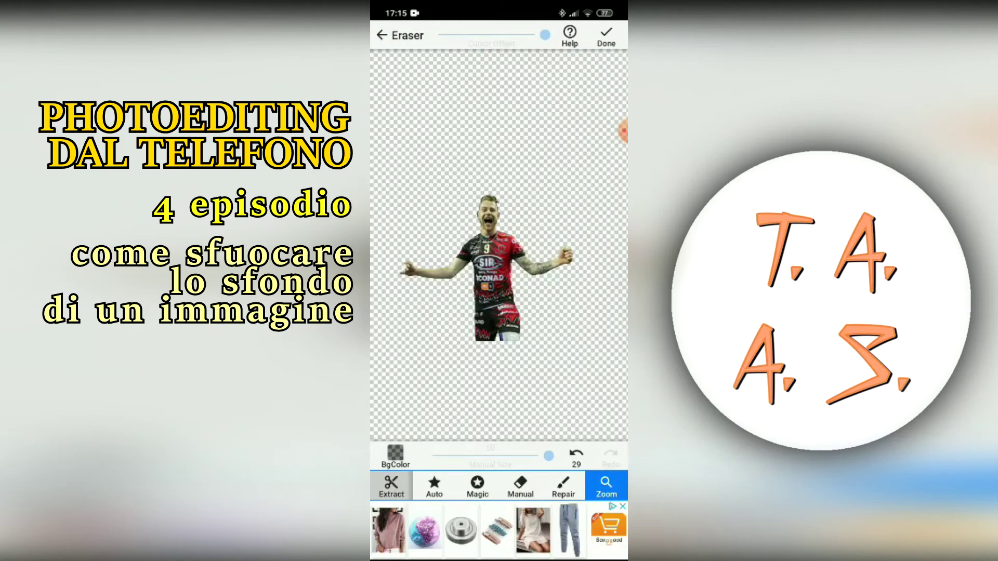
click(606, 37)
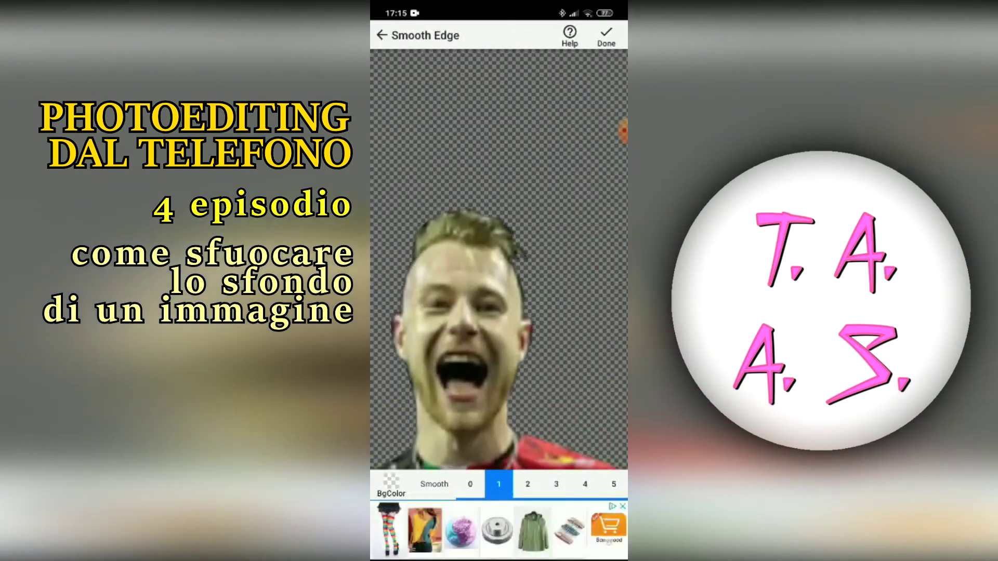
- Apply edge smoothing level 2, cycle the BgColor shade to check edges, and confirm
click(527, 484)
scroll(498, 259, down, 5)
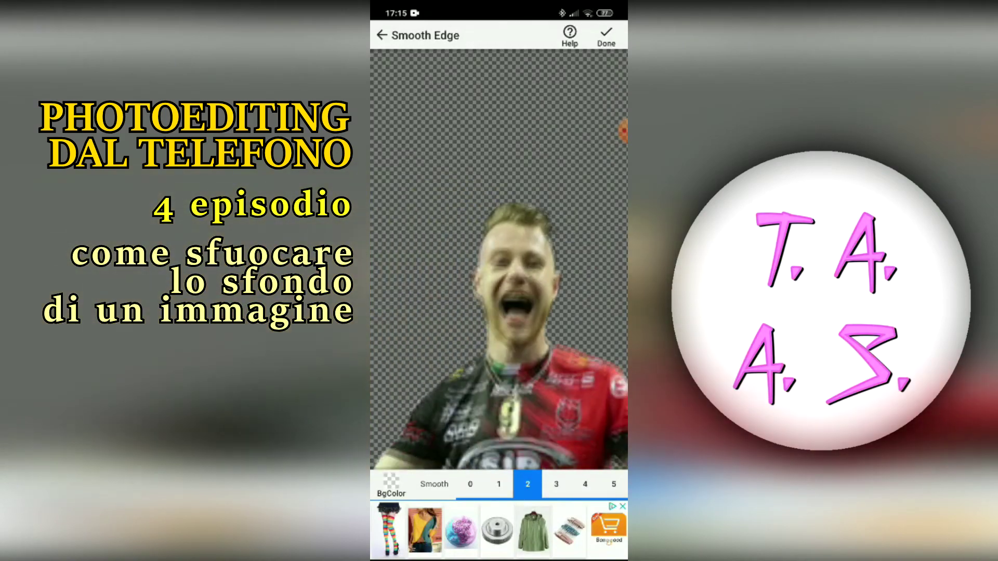
scroll(499, 259, down, 5)
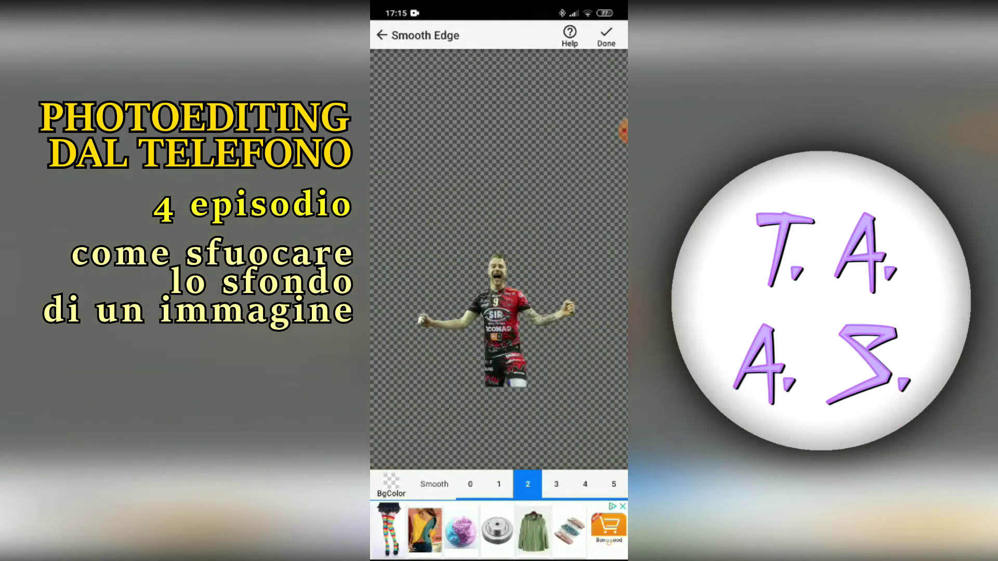
click(390, 483)
click(391, 483)
click(391, 483)
click(606, 36)
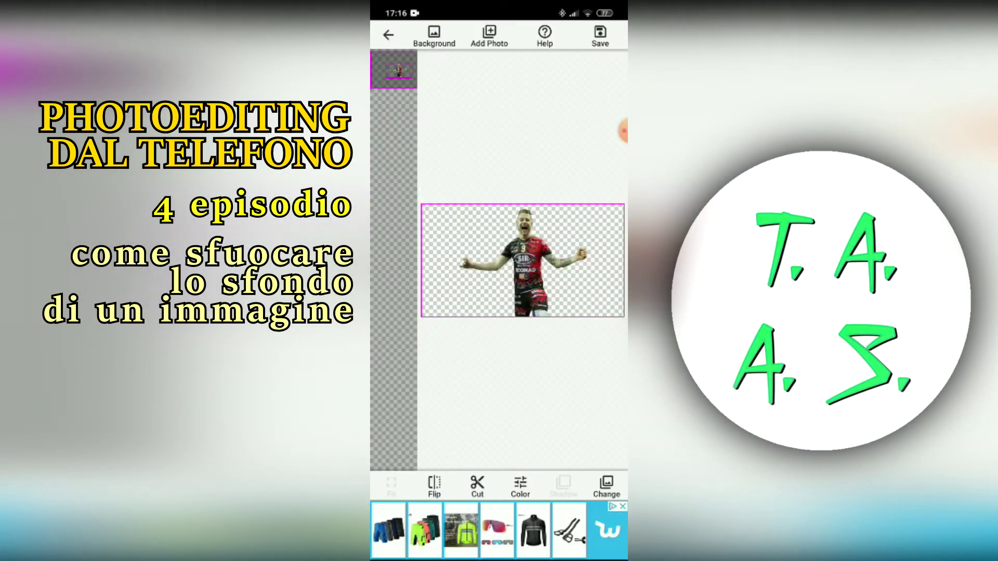
- Add unnamed.jpg as a new layer and Fit it across the canvas
click(489, 37)
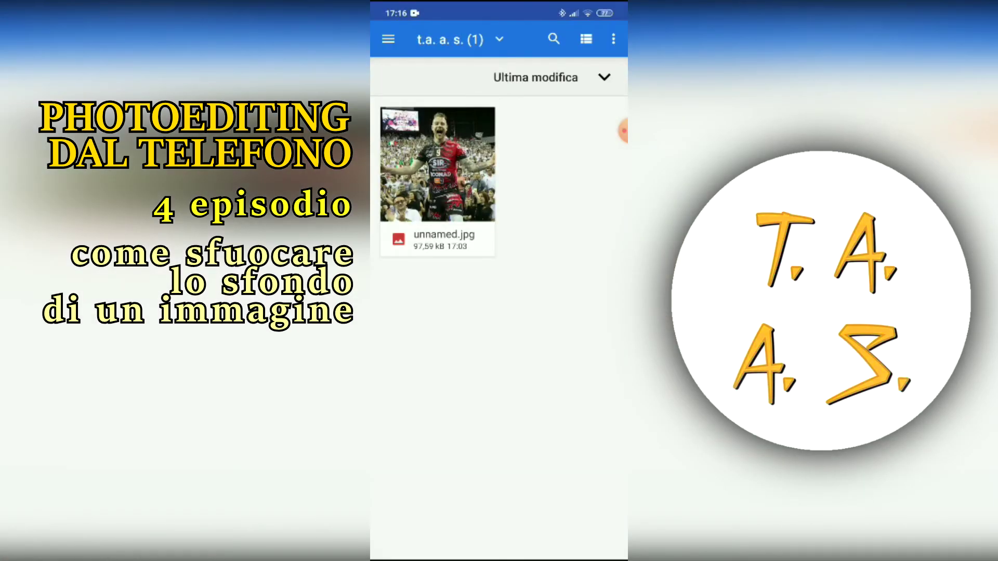
click(437, 164)
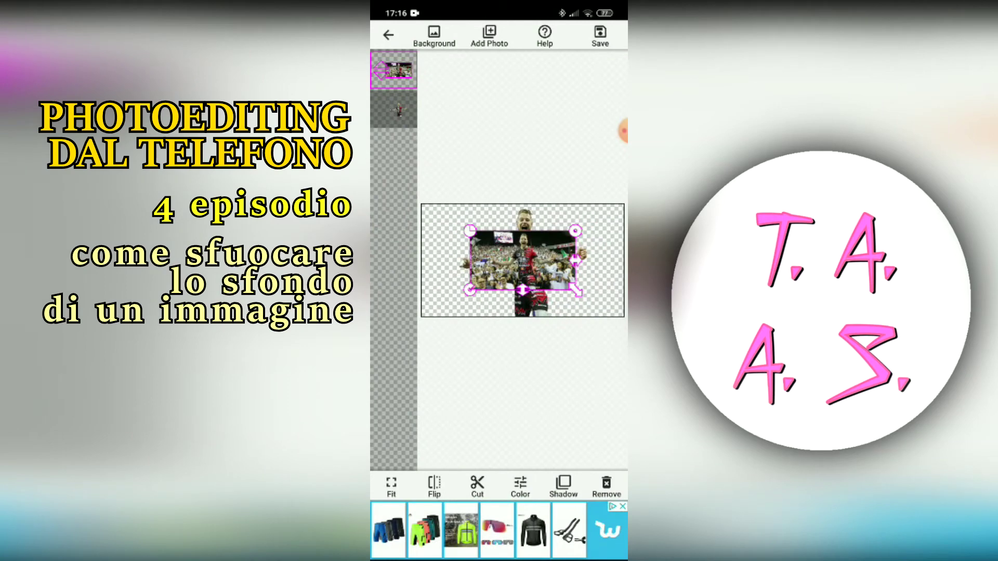
click(391, 487)
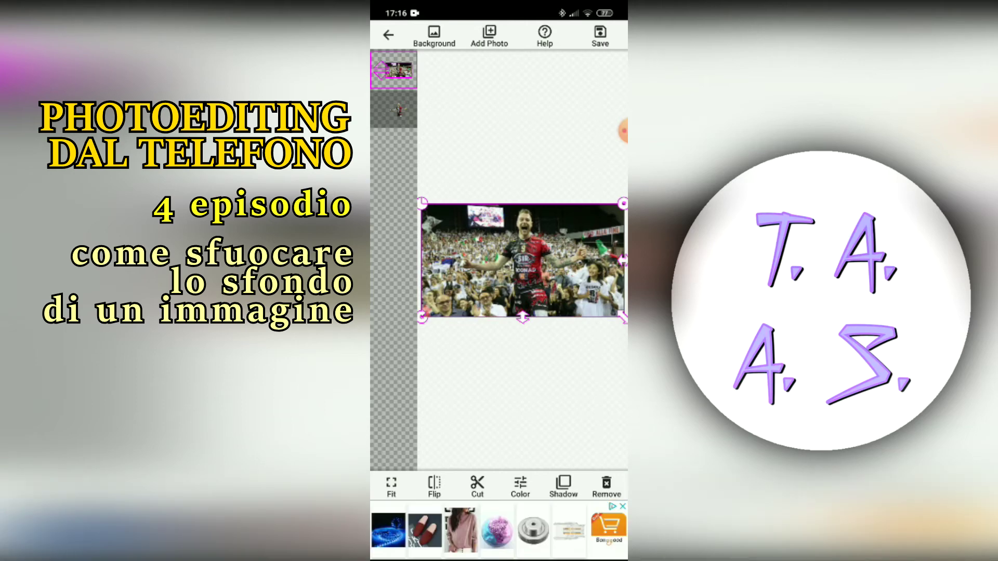
click(489, 36)
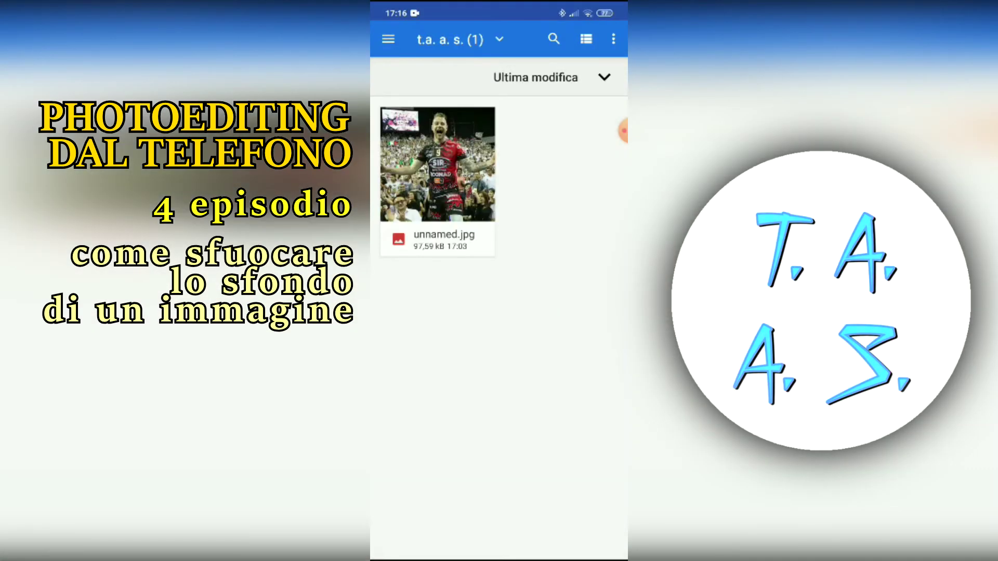
- Switch the file picker's location to the Immagini image folders
click(388, 38)
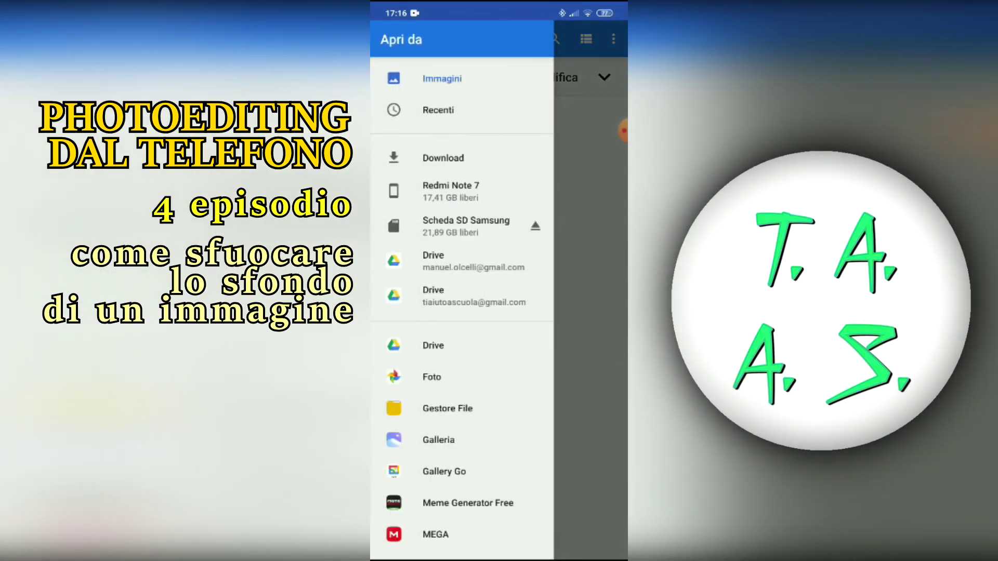
click(591, 312)
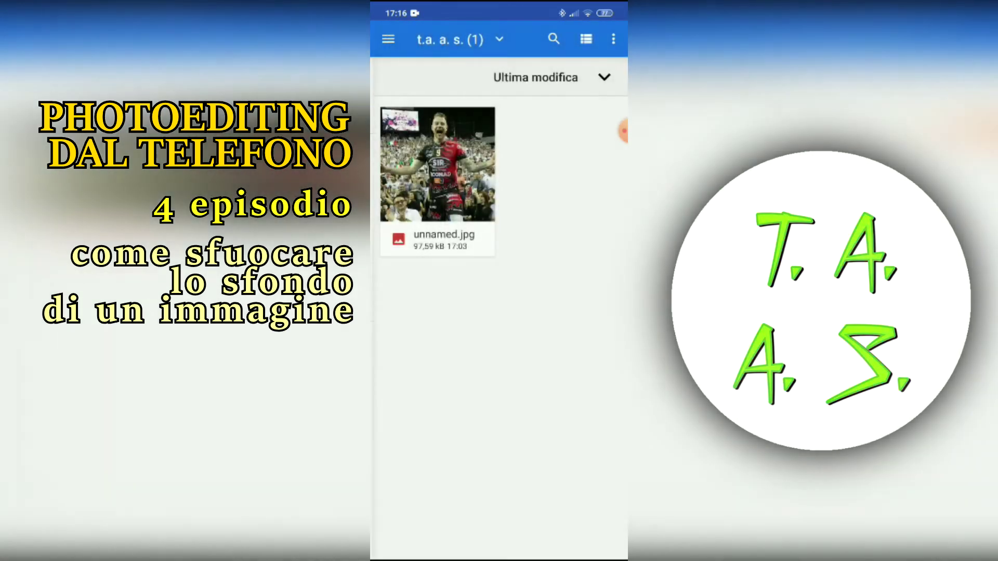
click(388, 39)
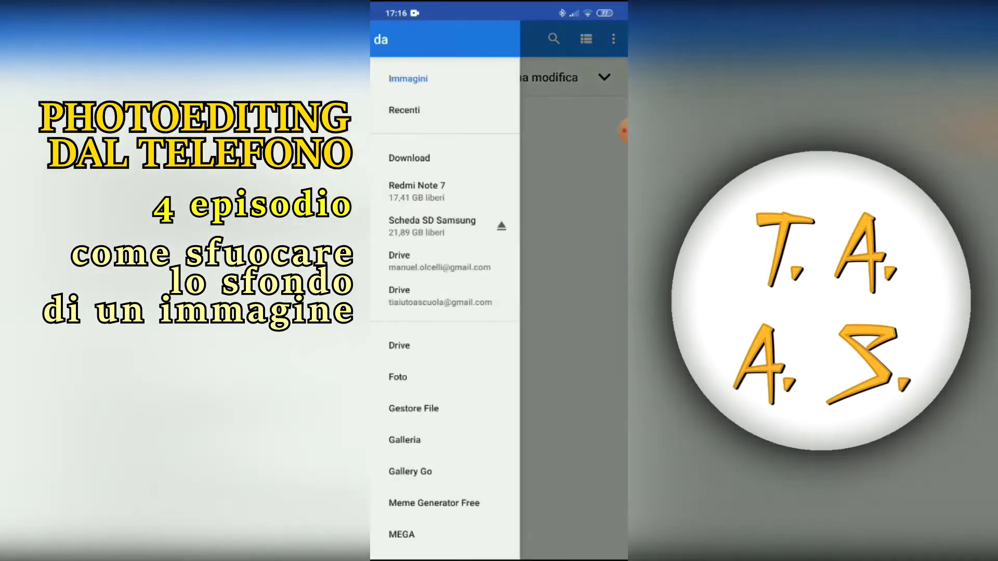
click(424, 76)
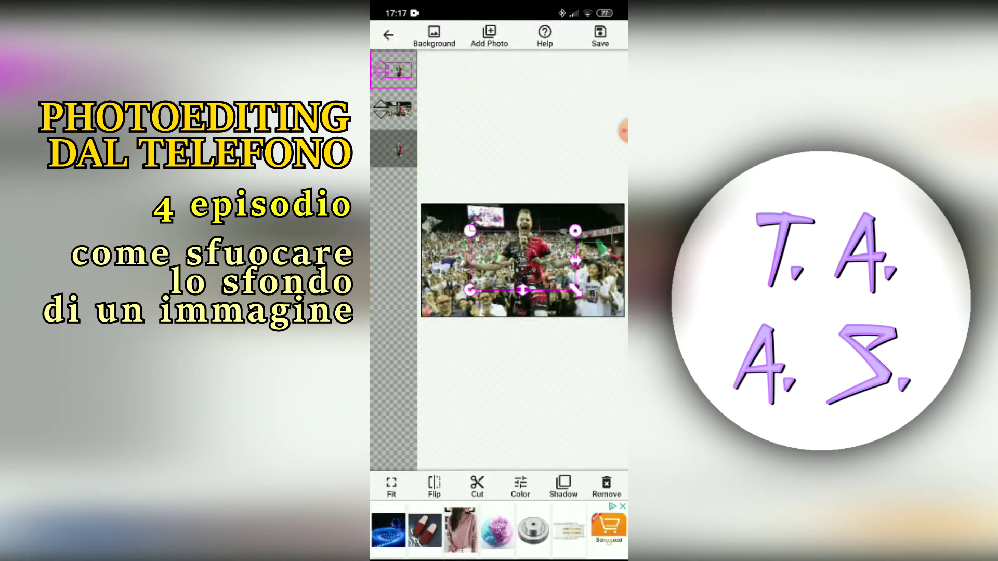
- Fit the player cutout layer to the canvas and open Color adjustments for the stadium layer
click(392, 487)
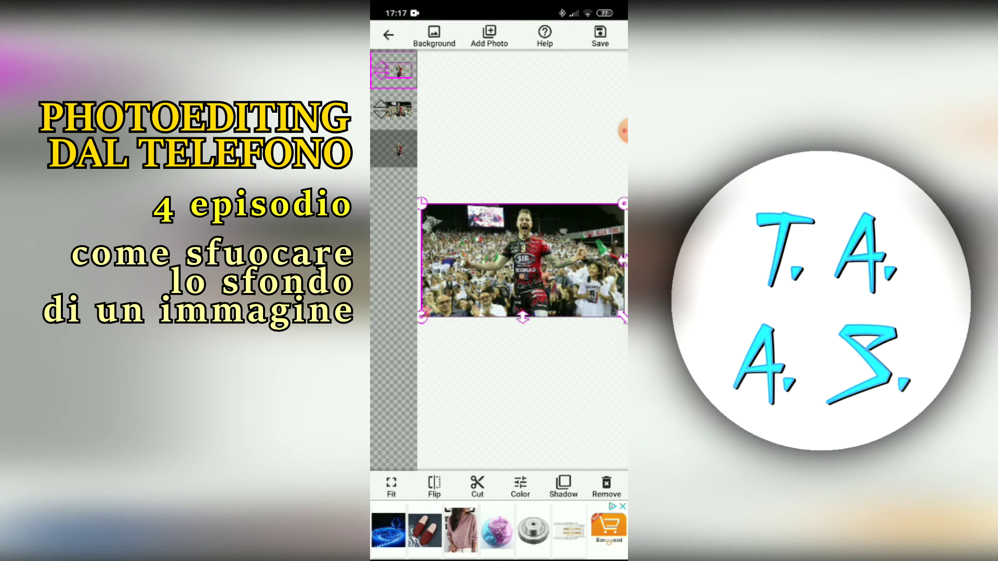
click(394, 109)
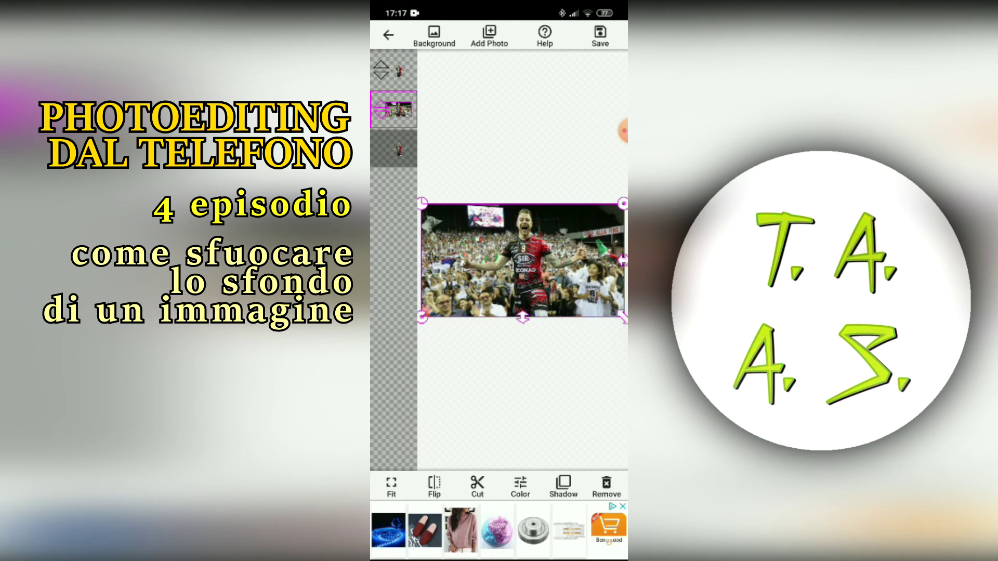
click(520, 486)
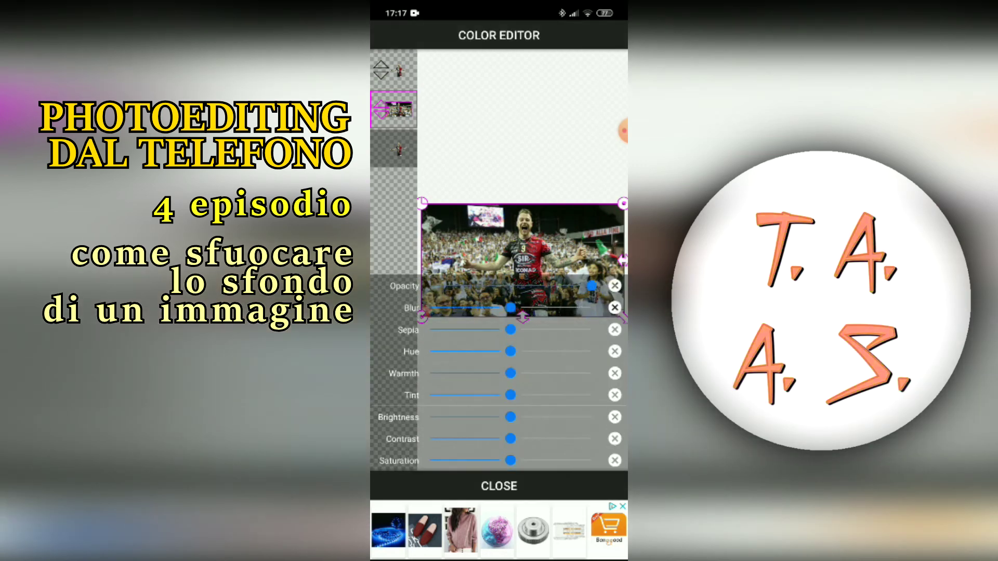
- Raise the stadium layer's Blur slider and close the adjustments
mouse_move(510, 308)
mouse_down()
mouse_move(587, 308)
mouse_move(431, 307)
mouse_move(567, 307)
mouse_move(546, 308)
mouse_up()
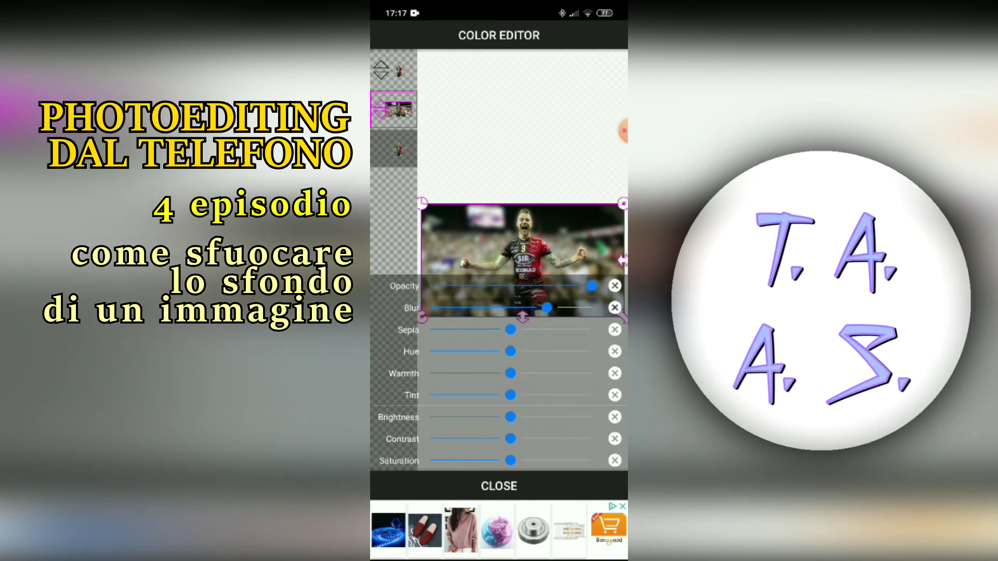
click(499, 486)
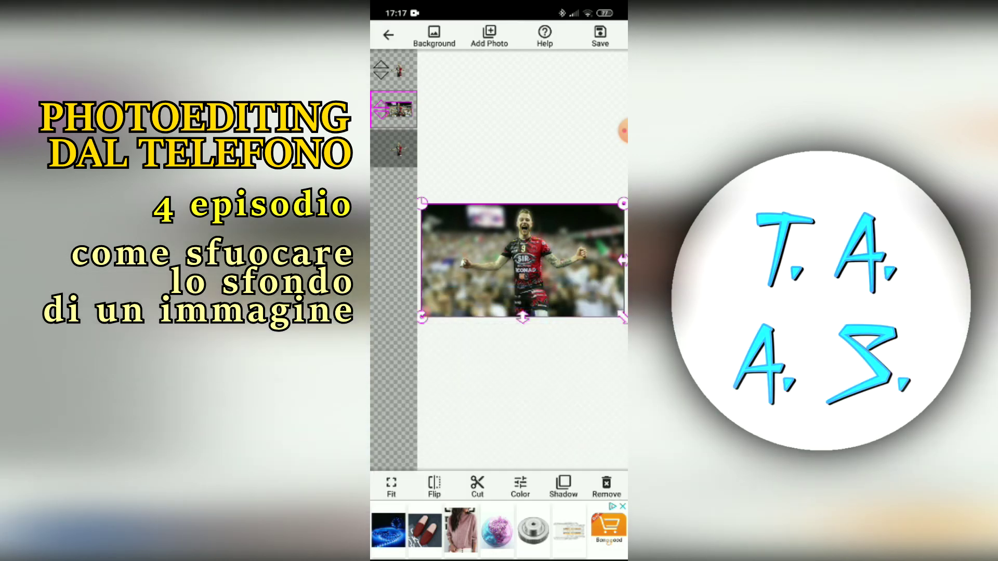
- Save the composite of the sharp player over the blurred stadium, confirming SAVE
click(600, 35)
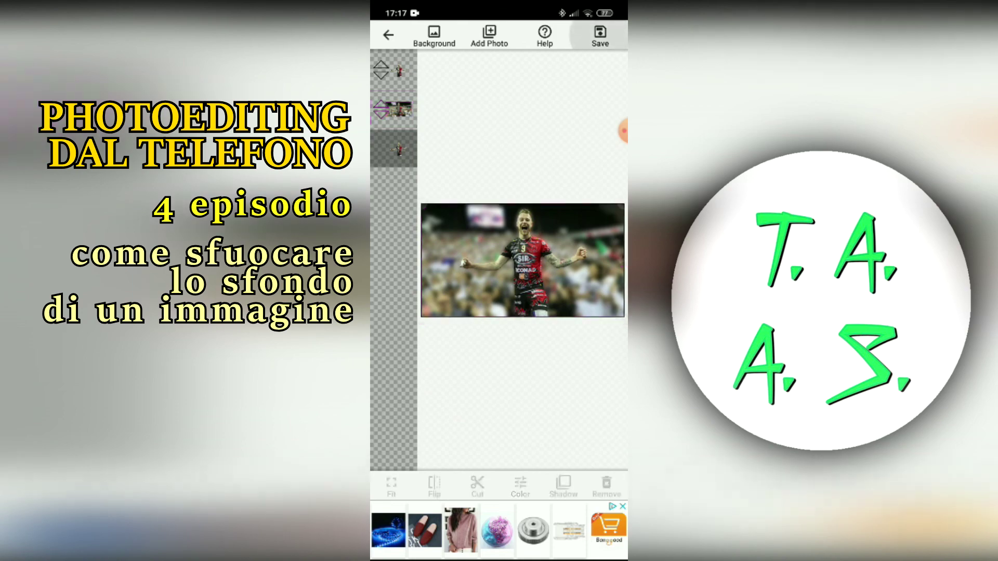
click(582, 323)
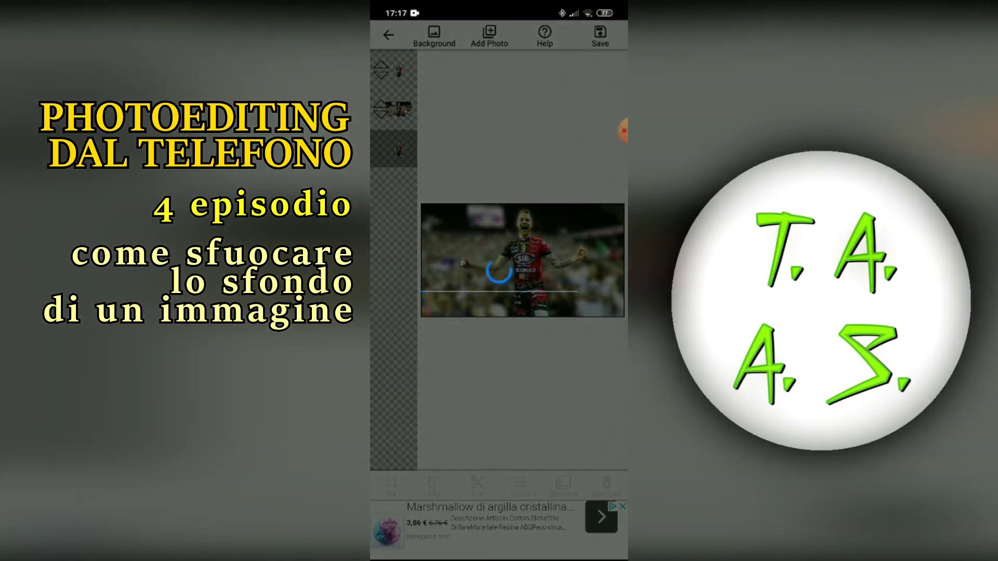